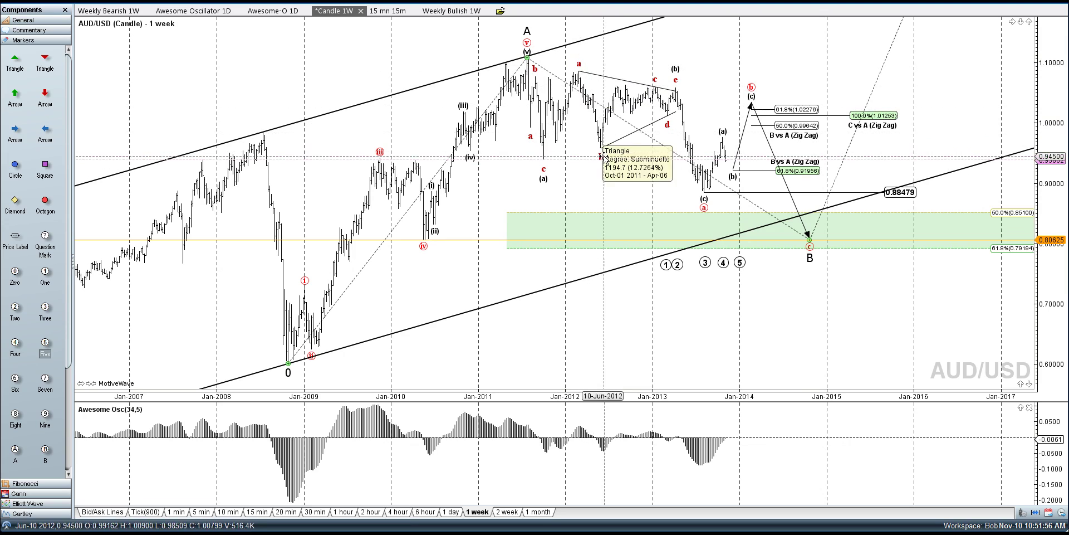
left_click(674, 71)
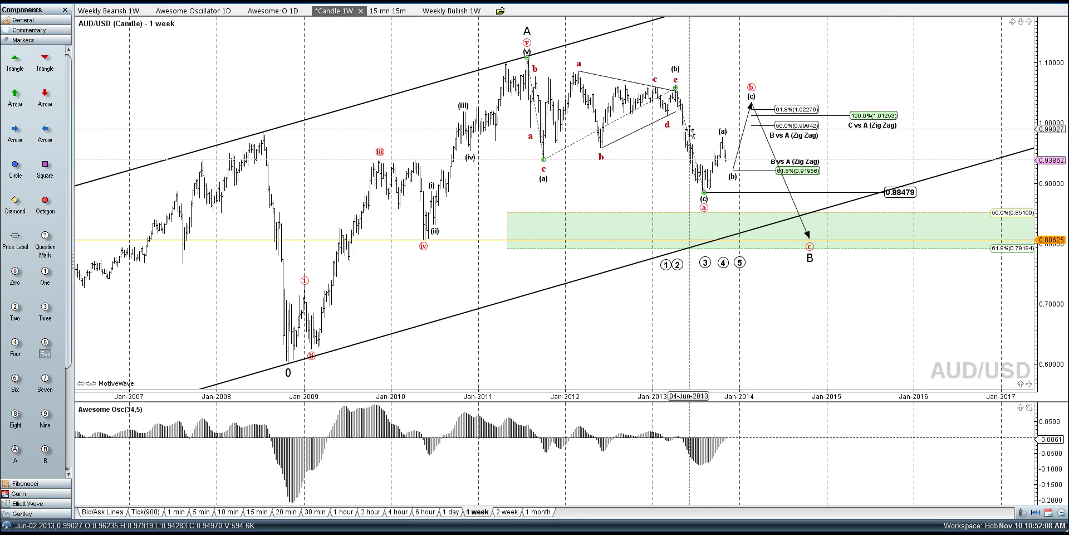
left_click(704, 209)
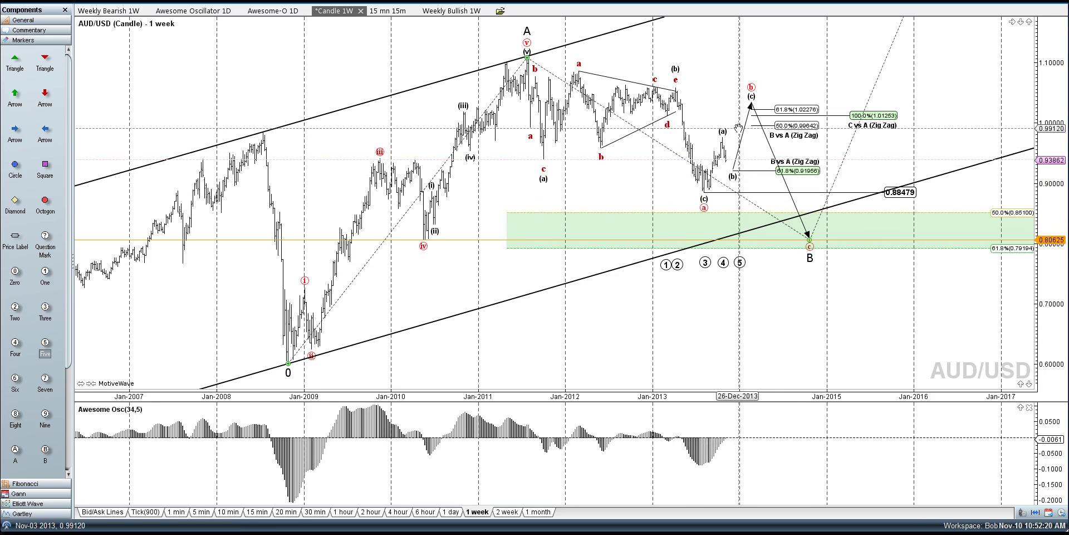
left_click(730, 176)
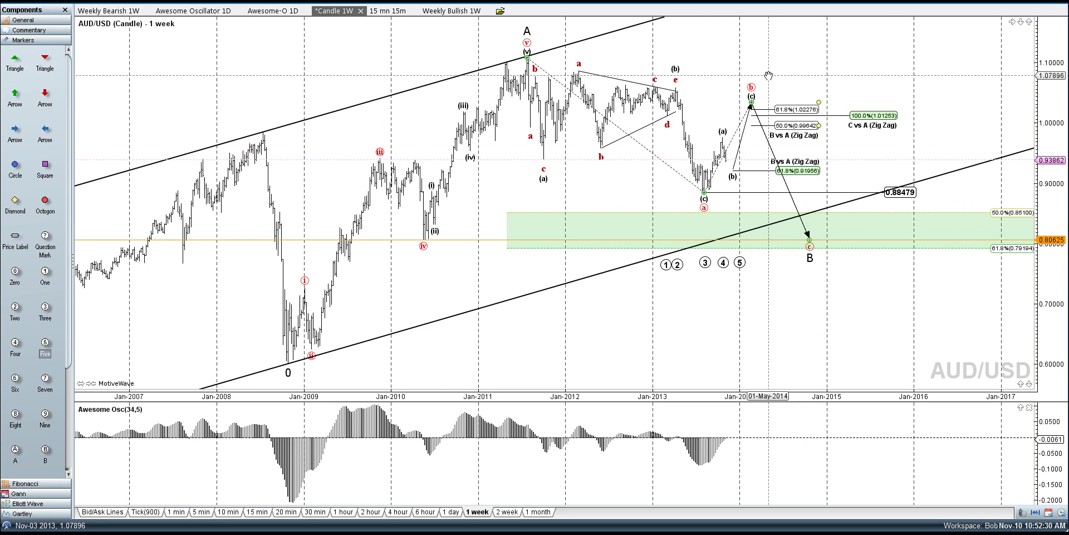
left_click(743, 75)
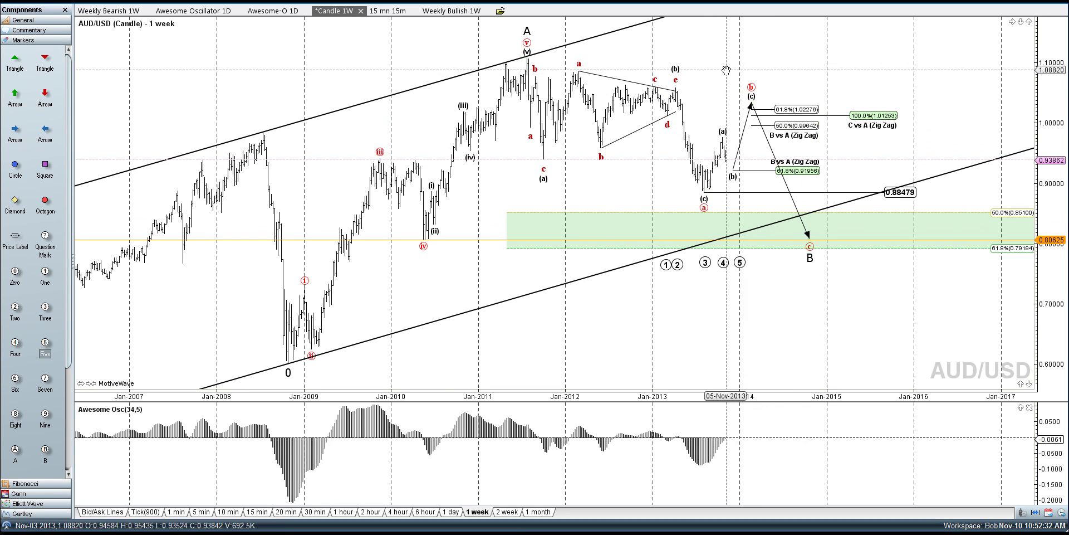
- Move triangle waves c, d and e to earlier swings, with c and d in autumn 2012 and e at the January 2013 high
left_click(657, 89)
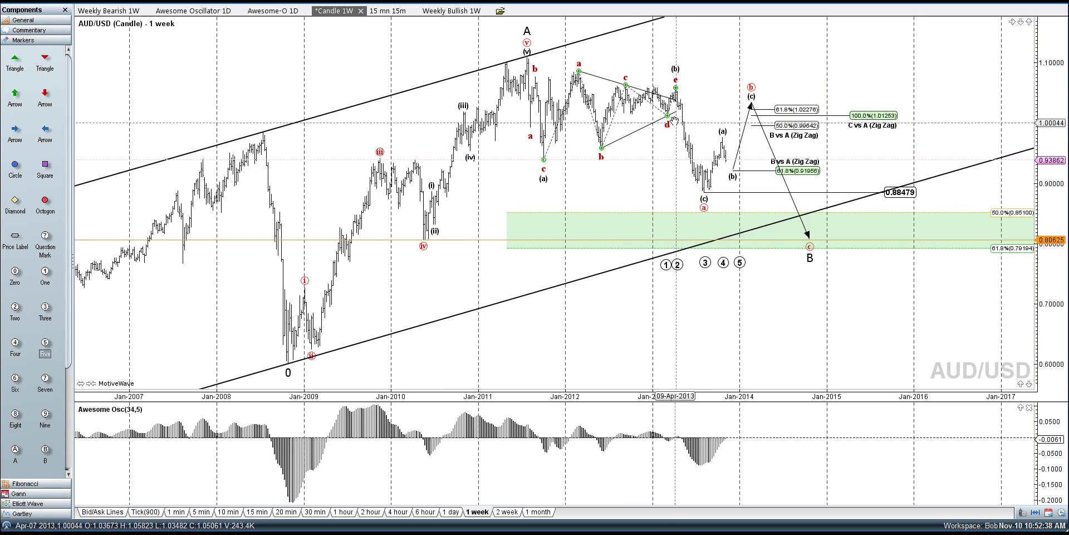
left_click_drag(668, 115, 636, 119)
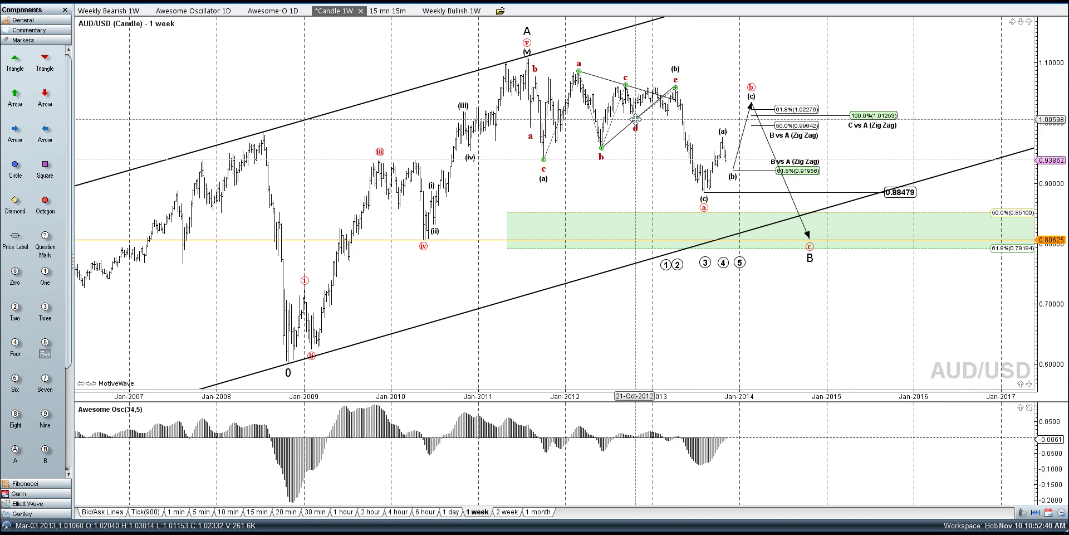
mouse_move(676, 88)
left_mouse_down()
mouse_move(656, 85)
mouse_move(661, 69)
mouse_move(654, 86)
mouse_move(665, 83)
mouse_move(655, 83)
left_mouse_up()
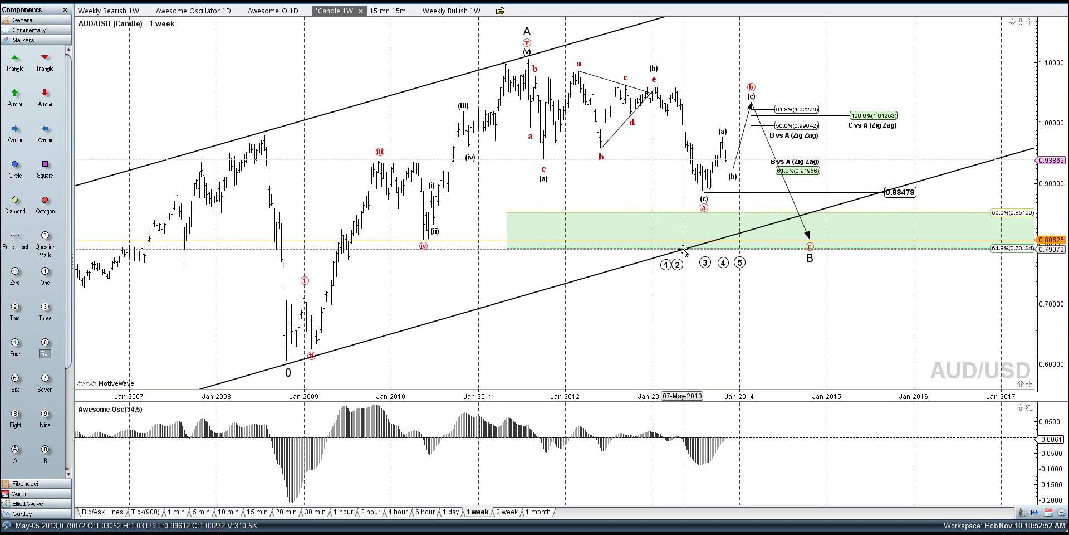
- Place circled markers 1 to 5 on the 2013 decline's alternating lows and highs, with 5 projected inside the green retracement zone
left_click_drag(666, 268, 665, 213)
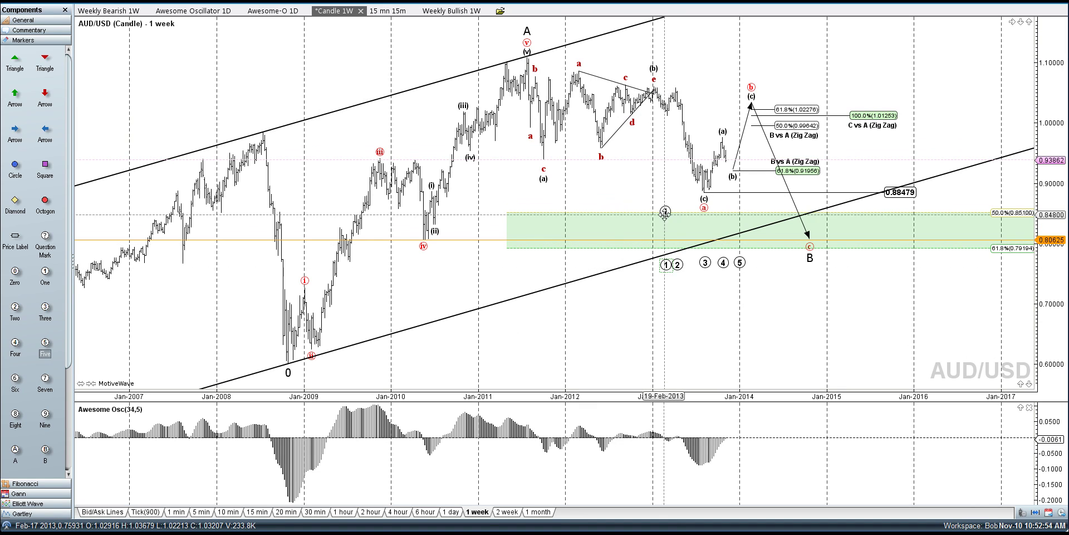
left_click_drag(666, 124, 665, 121)
left_click_drag(676, 262, 679, 75)
mouse_move(705, 262)
left_mouse_down()
mouse_move(701, 206)
mouse_move(724, 135)
left_mouse_up()
left_click_drag(739, 262, 739, 264)
left_click_drag(734, 168, 733, 226)
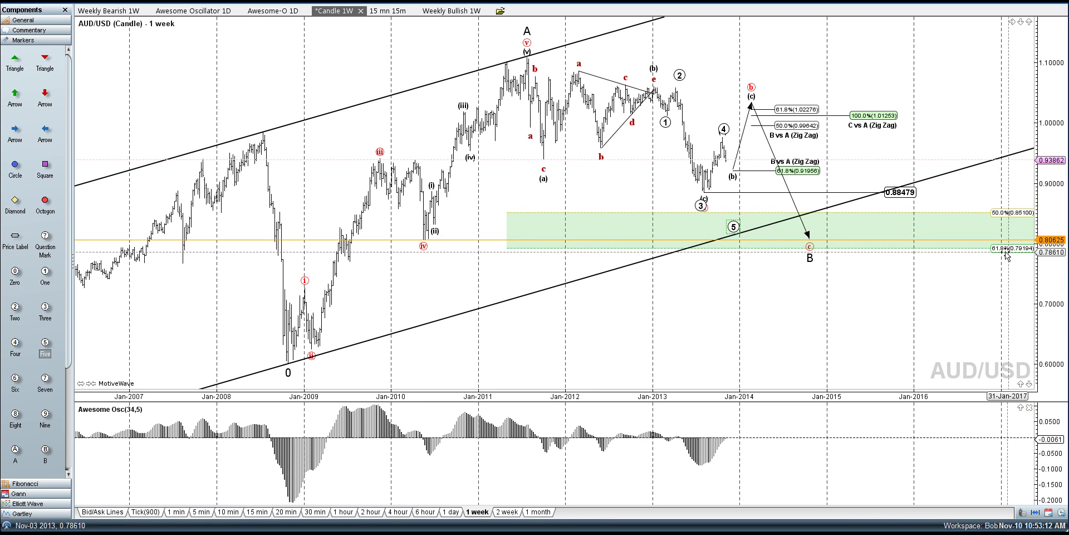
- Re-anchor the upper end of the 50–61.8% retracement to the wave A high of mid-2011
left_click(531, 256)
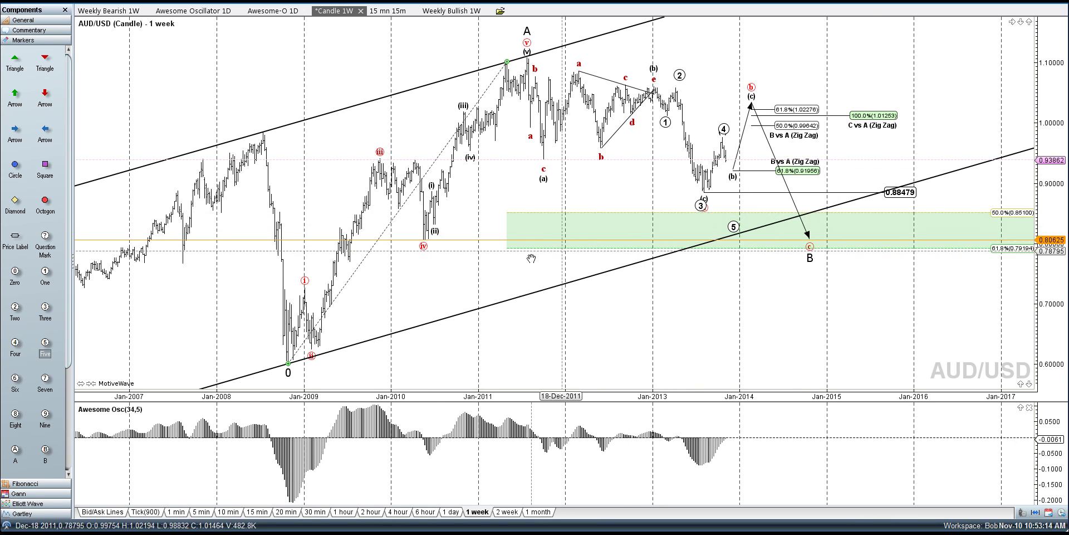
left_click_drag(507, 65, 530, 70)
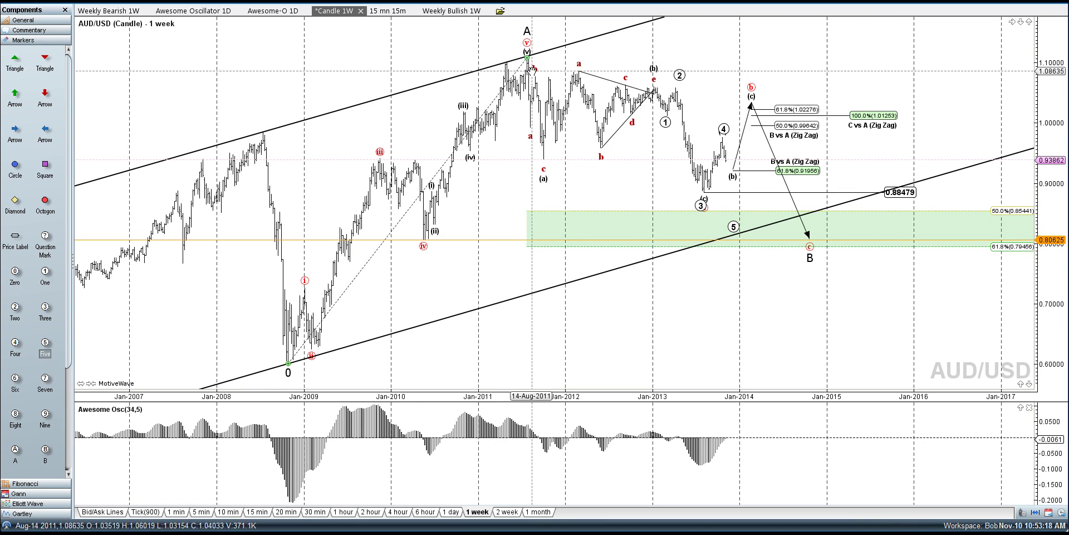
left_click(840, 304)
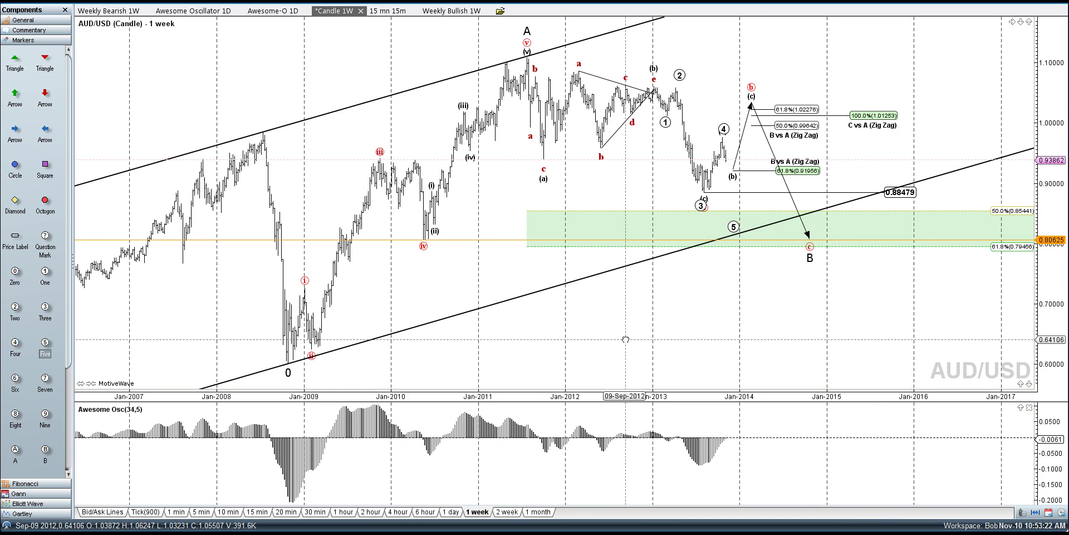
- Examine the weekly price channel from its 1998 history through to the projected wave B low
left_click_drag(625, 338, 921, 248)
left_click_drag(306, 284, 729, 257)
left_click_drag(318, 306, 426, 291)
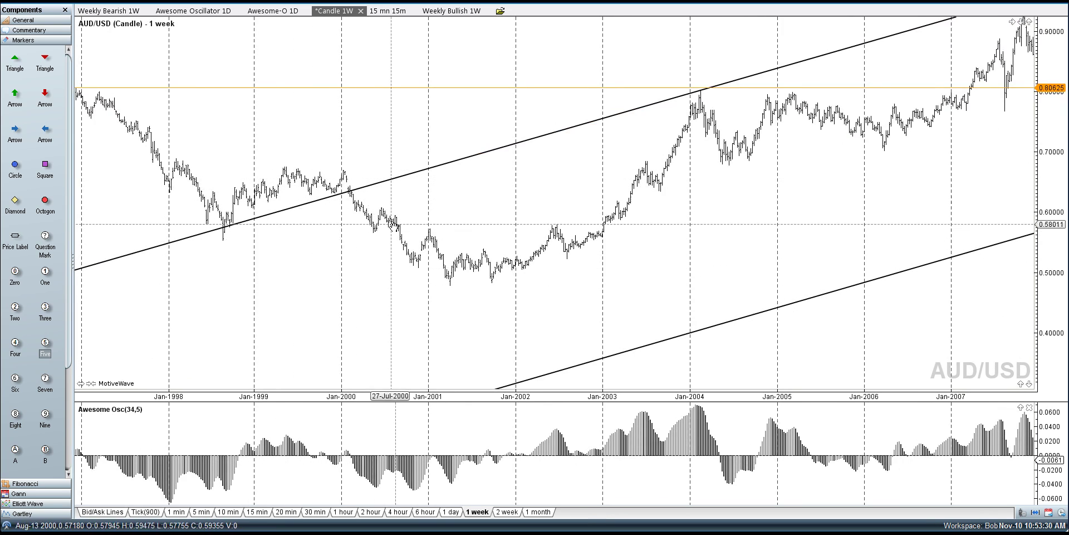
left_click_drag(689, 225, 402, 325)
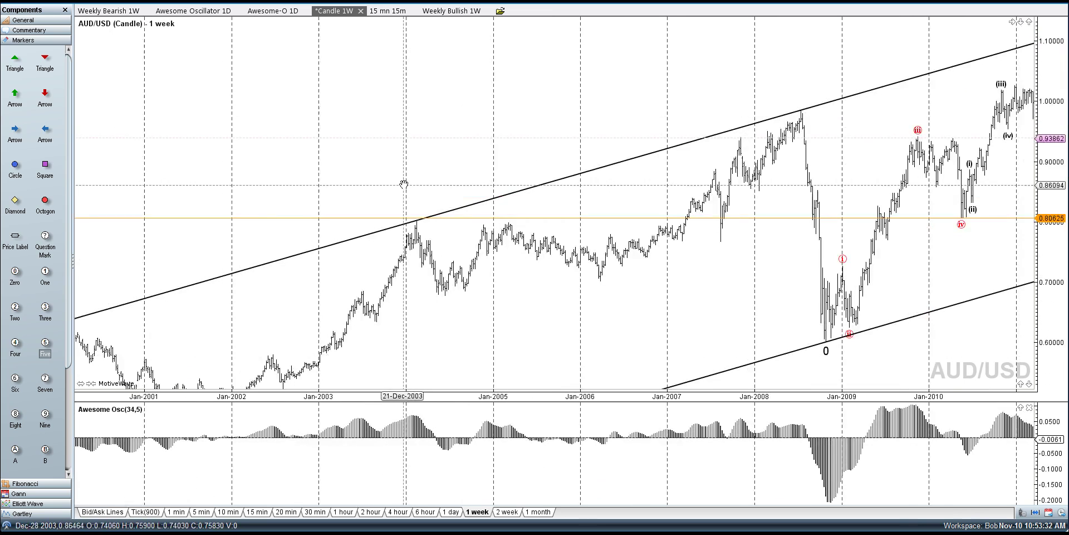
left_click_drag(611, 113, 239, 124)
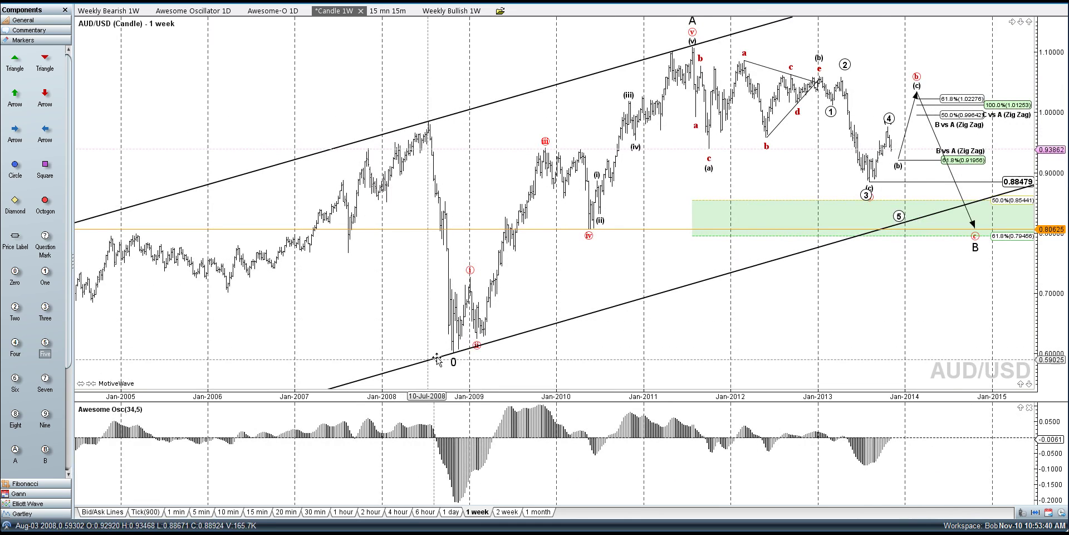
left_click_drag(542, 272, 513, 287)
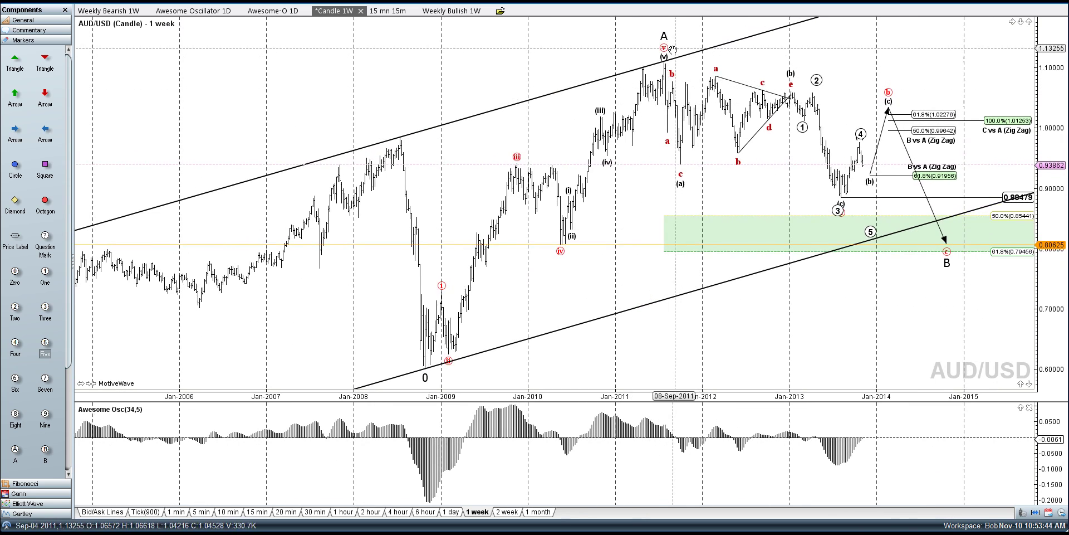
left_click_drag(311, 118, 657, 56)
left_click_drag(482, 115, 534, 169)
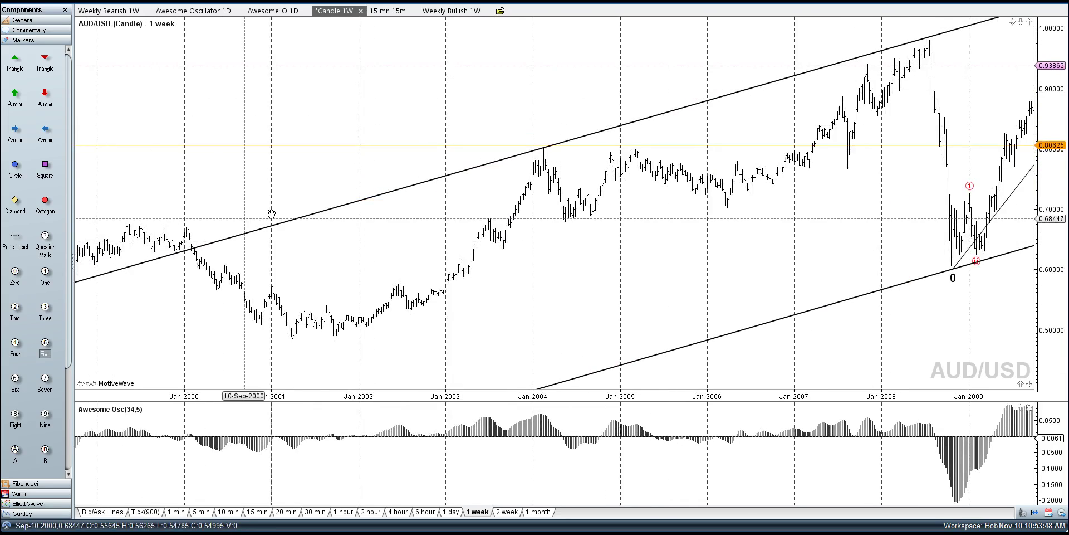
left_click_drag(570, 112, 404, 122)
left_click_drag(534, 84, 337, 117)
left_click_drag(484, 72, 402, 99)
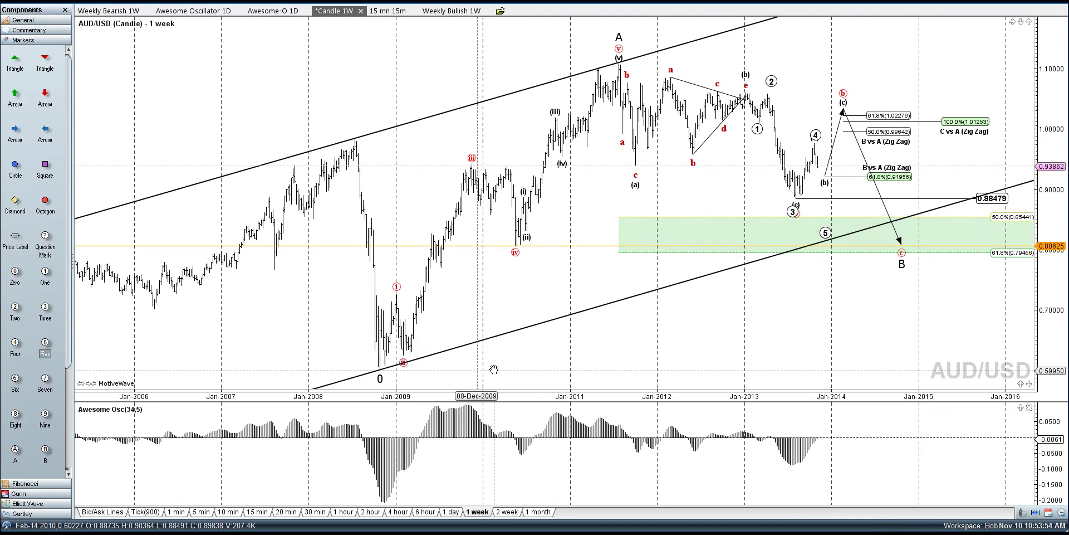
scroll(494, 369, "down", 5)
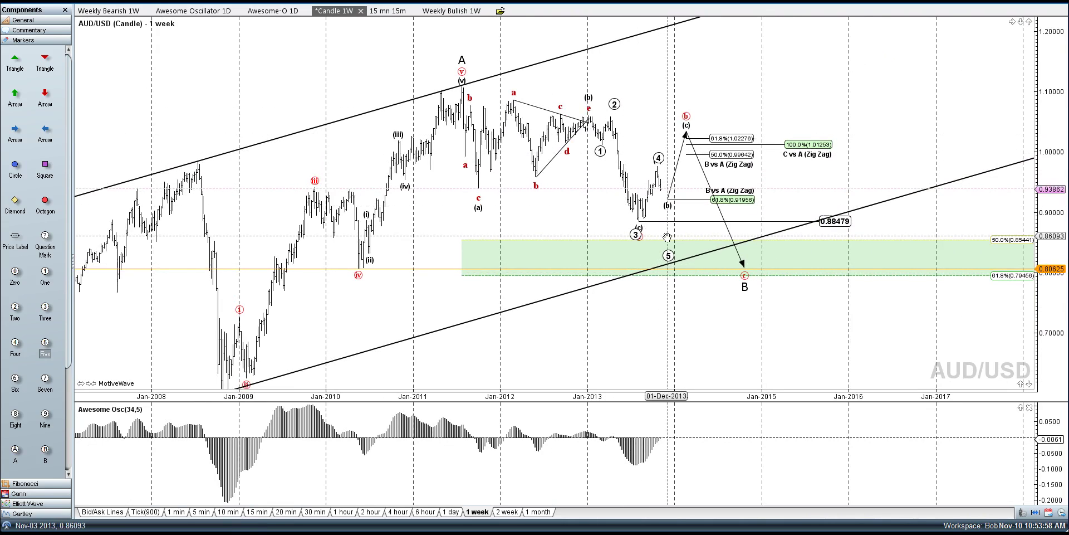
- Move the projected circled b and the circled c/B labels to about December 2013, with B beneath marker 5
left_click(674, 259)
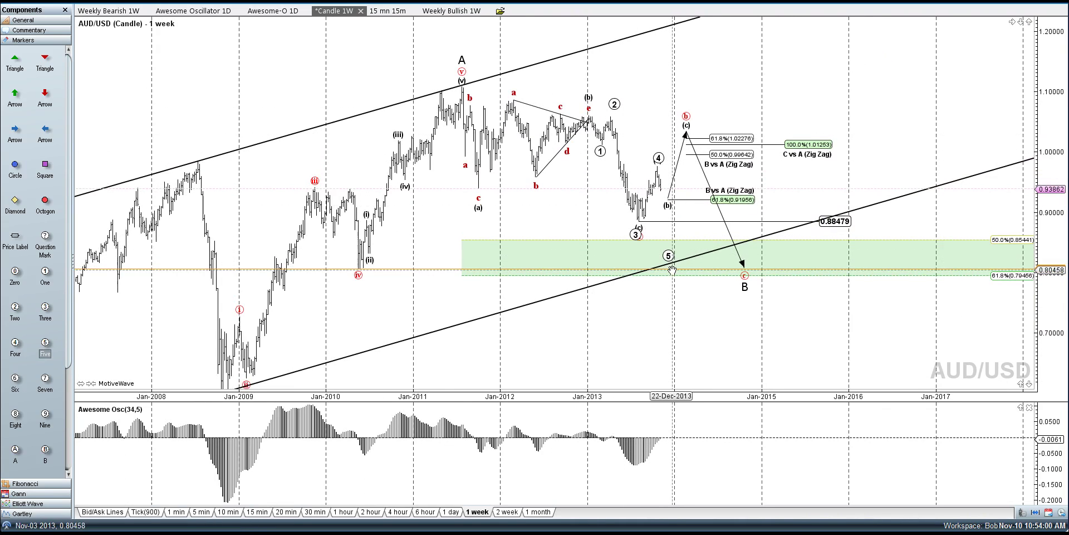
left_click(744, 287)
mouse_move(744, 287)
left_mouse_down()
mouse_move(743, 277)
mouse_move(669, 270)
left_mouse_up()
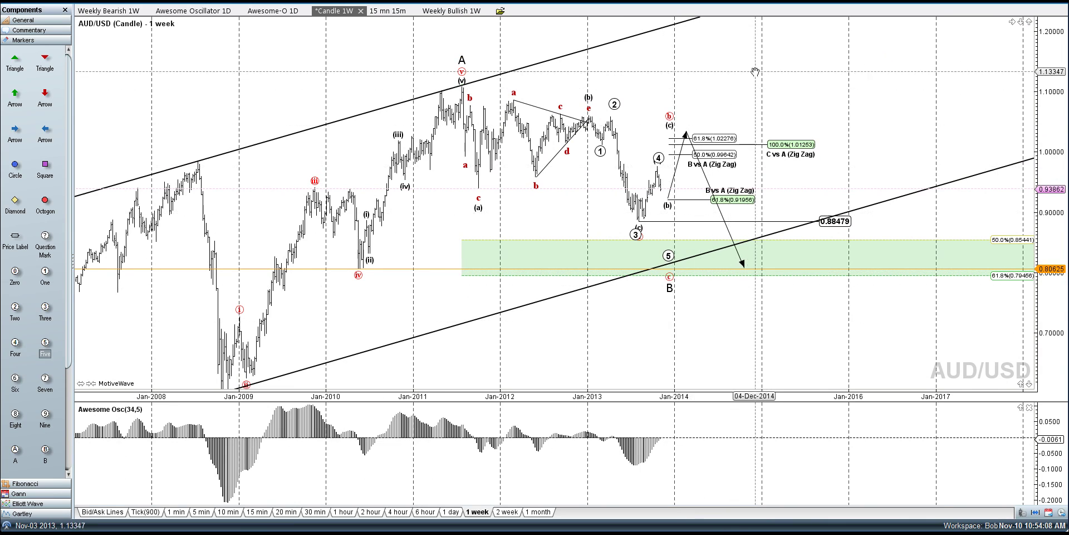
- Check the projected wave C target on the upper channel line, and switch the chart to daily bars
left_click_drag(755, 72, 623, 183)
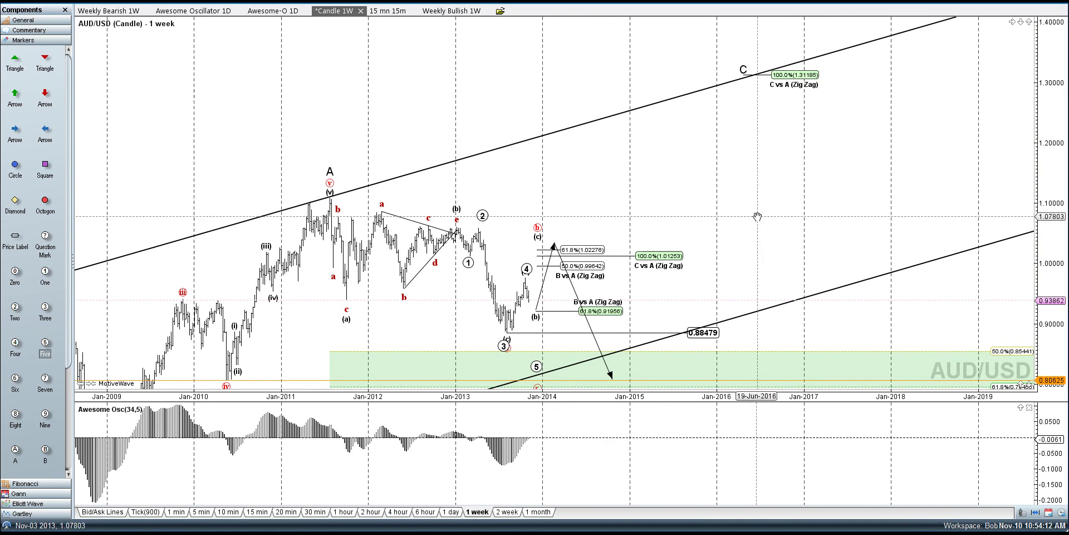
left_click_drag(756, 214, 850, 99)
left_click_drag(729, 324, 759, 312)
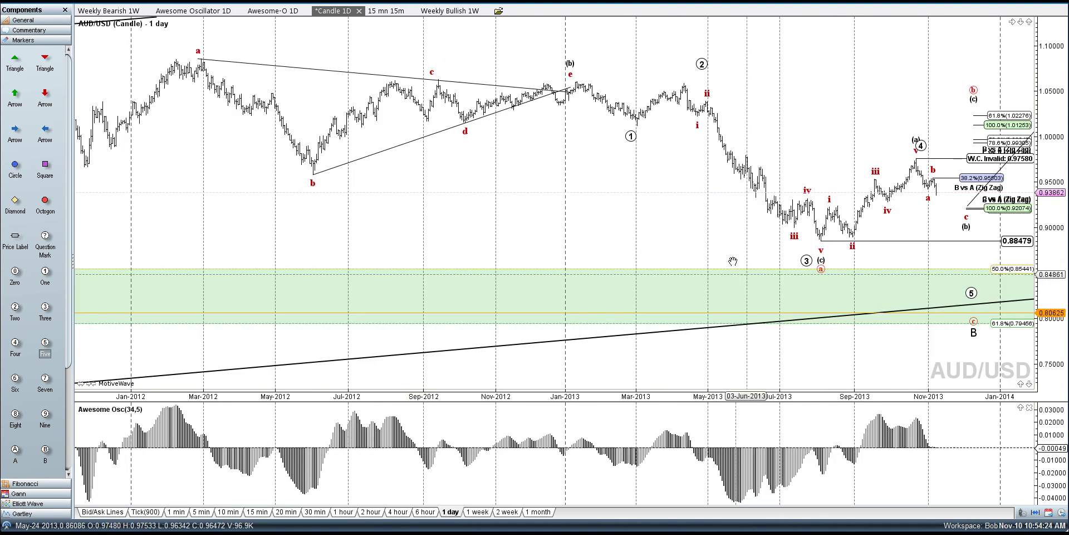
left_click_drag(695, 228, 363, 241)
left_click_drag(1036, 250, 1036, 284)
left_click_drag(605, 292, 579, 295)
left_click_drag(314, 245, 271, 211)
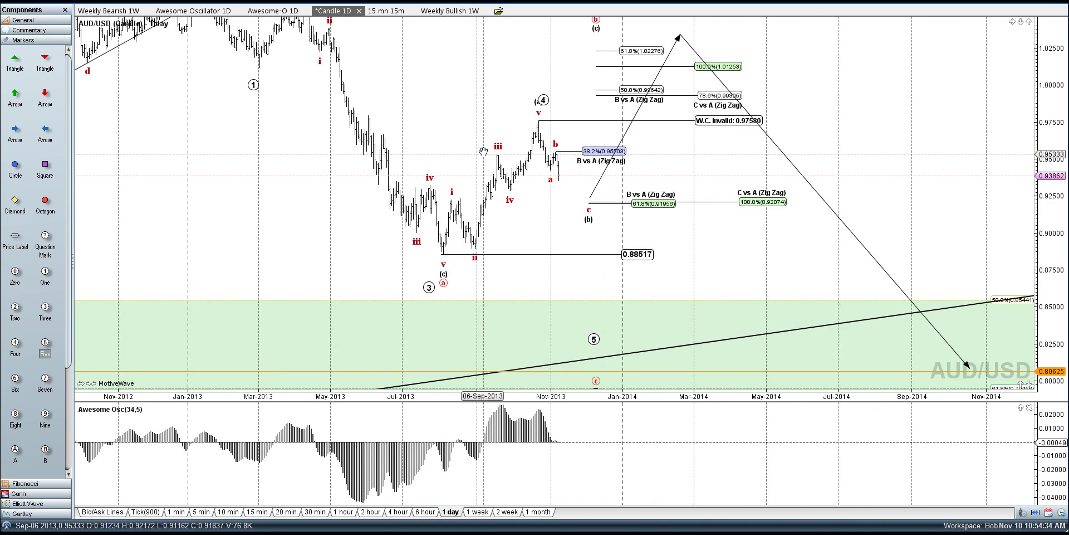
- Try circled marker 4 beneath the low labelled ii at the end of August 2013
mouse_move(543, 100)
left_mouse_down()
mouse_move(490, 290)
mouse_move(477, 296)
left_mouse_up()
left_click_drag(525, 108, 386, 127)
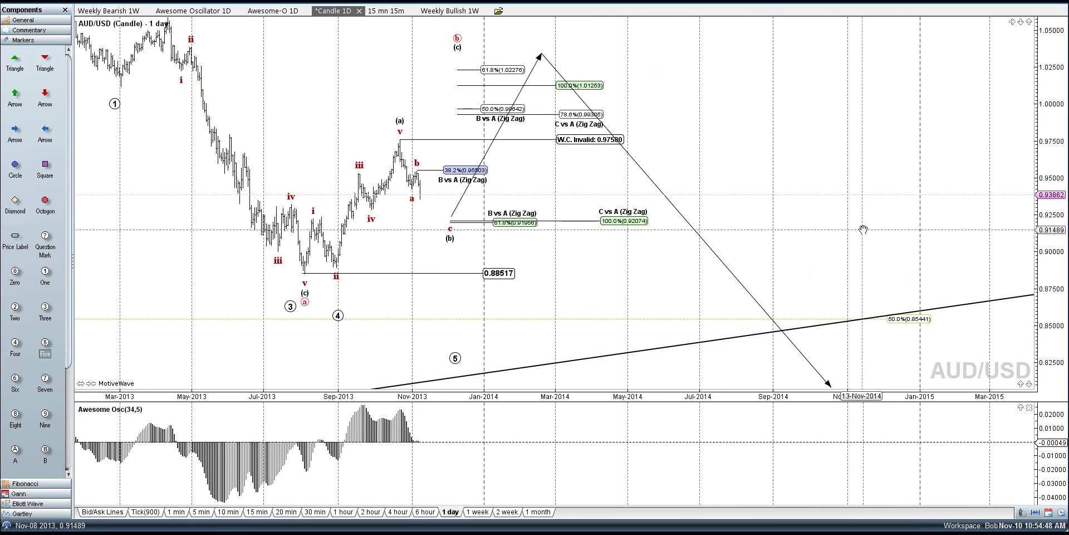
left_click(460, 54)
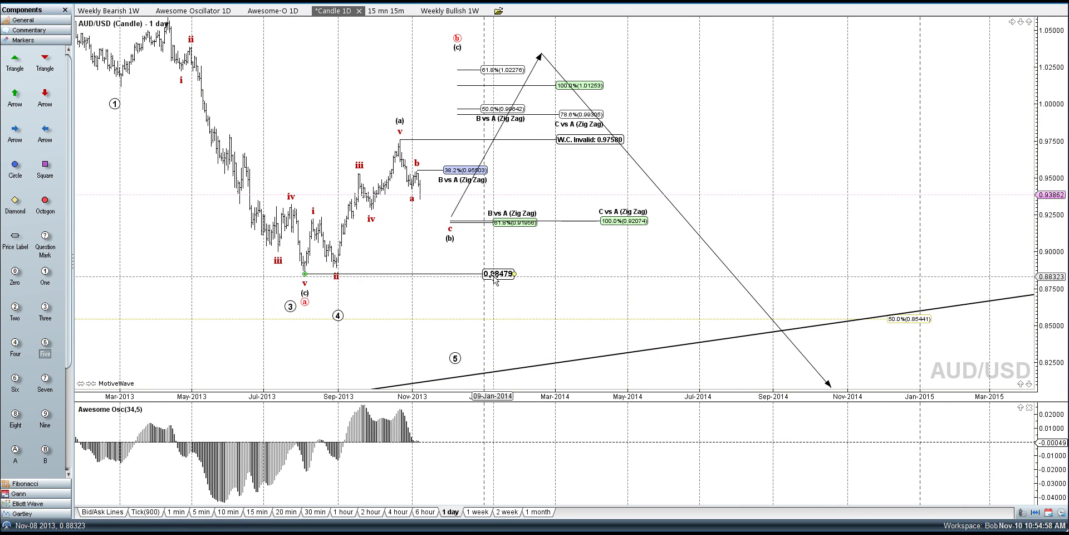
left_click_drag(480, 47, 463, 96)
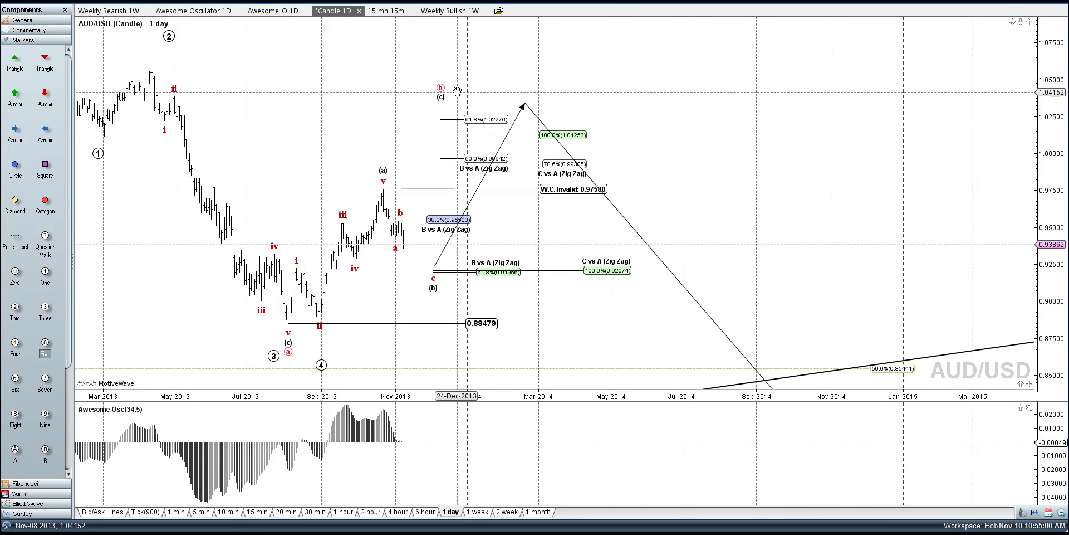
- Place circled marker 3 under the August 2013 low, marker 4 above the October 2013 high and marker 5 on the lower channel line
left_click_drag(401, 296, 404, 128)
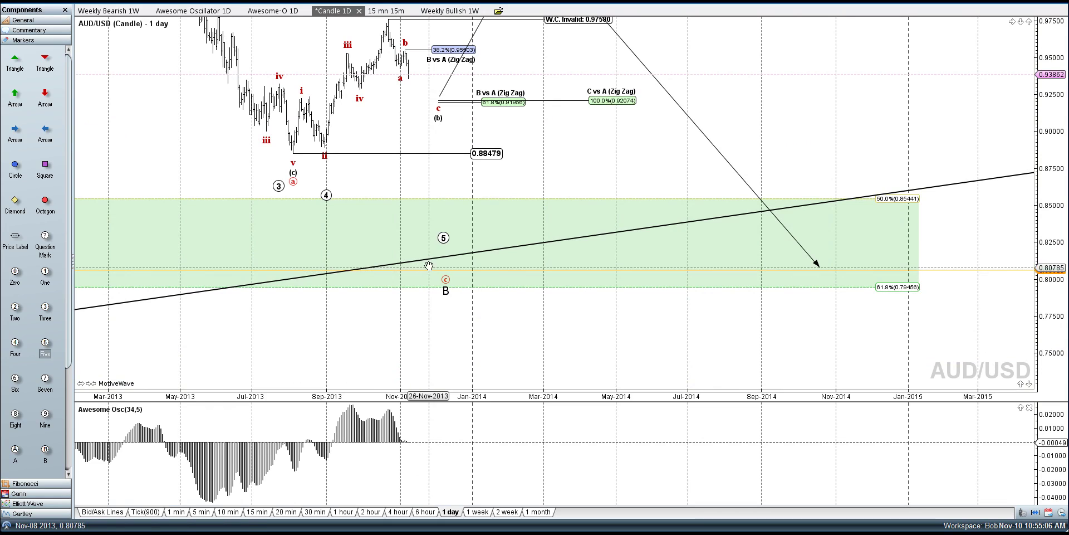
left_click_drag(388, 132, 388, 160)
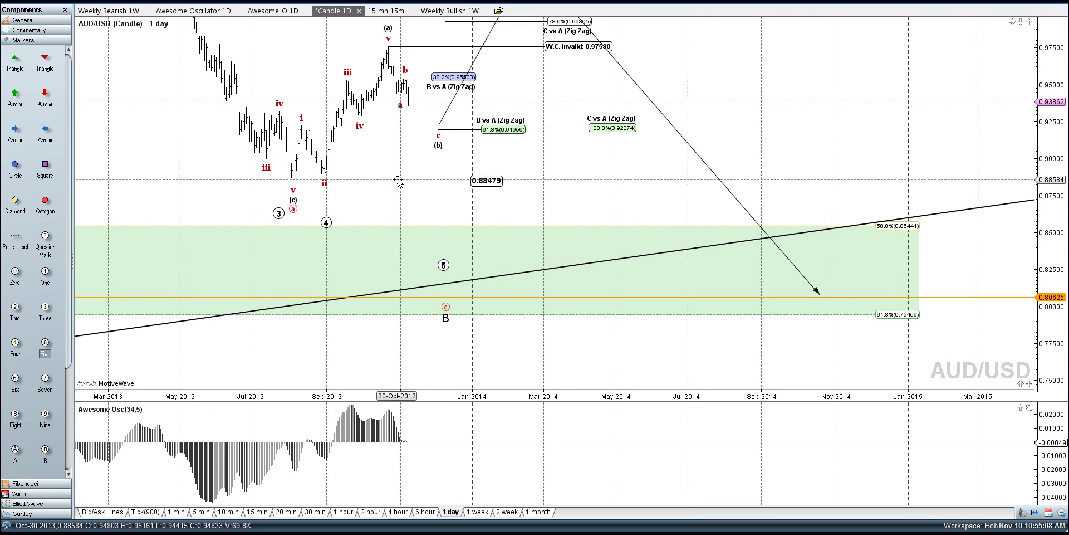
mouse_move(359, 218)
left_mouse_down()
mouse_move(334, 258)
mouse_move(306, 248)
mouse_move(391, 141)
mouse_move(402, 68)
left_mouse_up()
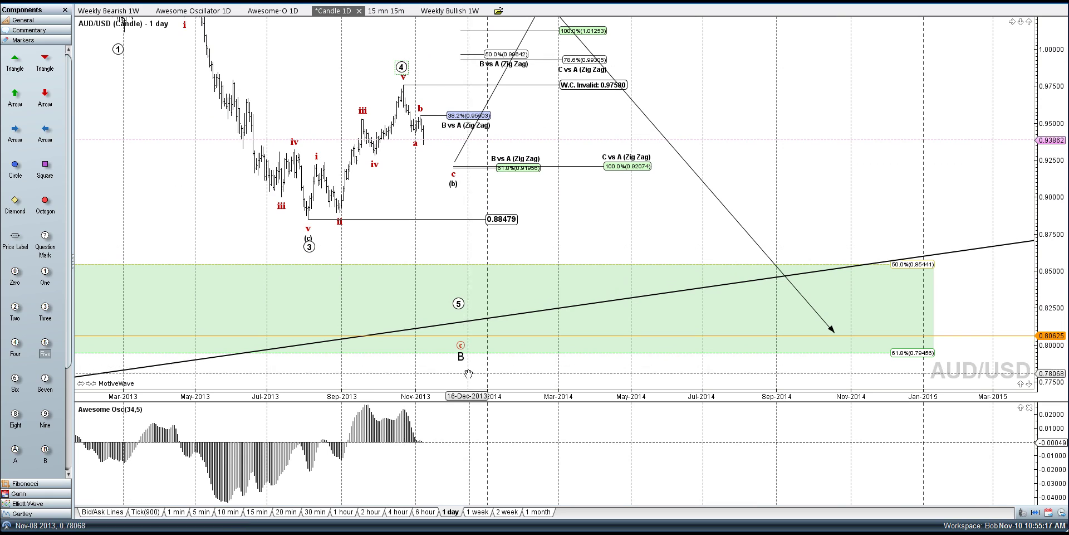
left_click_drag(456, 318, 457, 318)
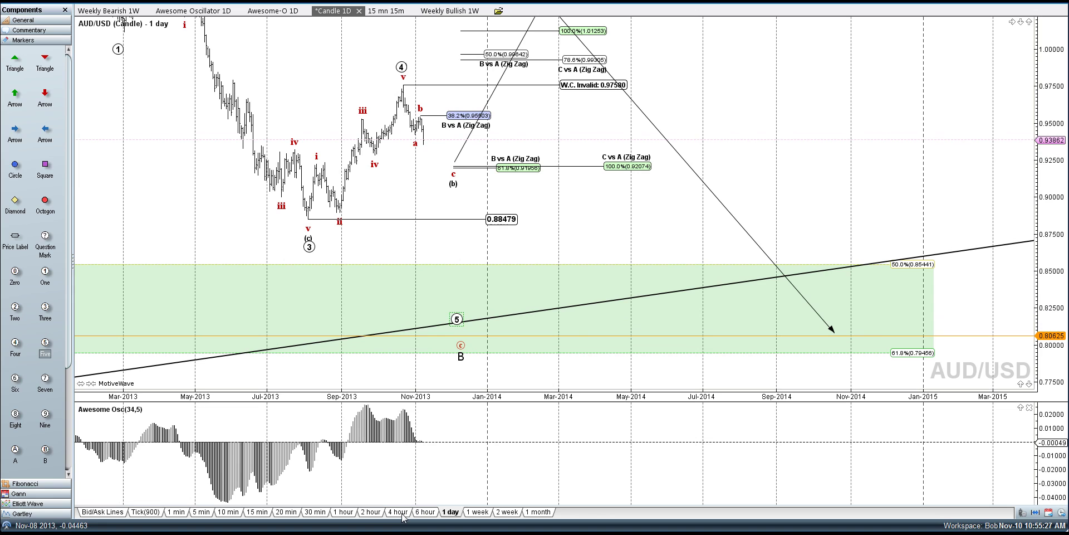
- On the 4-hour chart, move the projected wave c and (b) labels to mid-to-late November 2013, just below the green support zone
left_click_drag(239, 170, 267, 170)
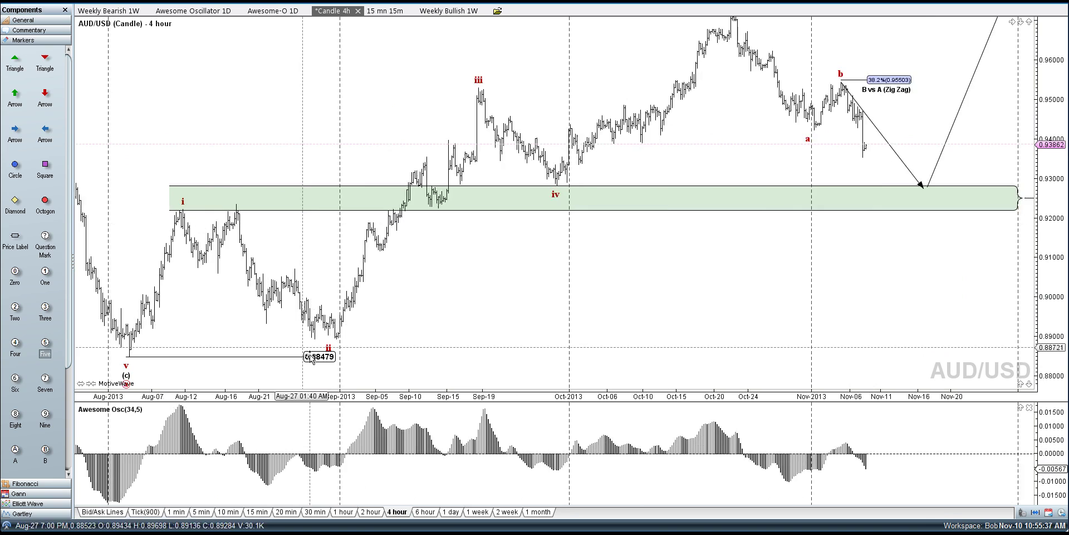
mouse_move(696, 42)
left_mouse_down()
mouse_move(601, 111)
mouse_move(553, 216)
mouse_move(668, 201)
mouse_move(657, 184)
mouse_move(622, 174)
left_mouse_up()
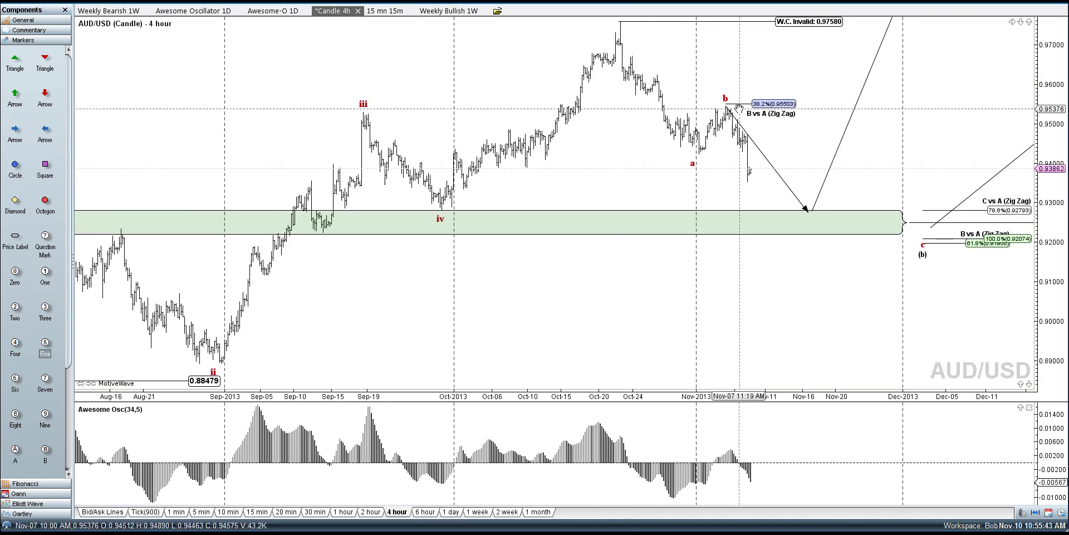
left_click_drag(923, 236, 823, 241)
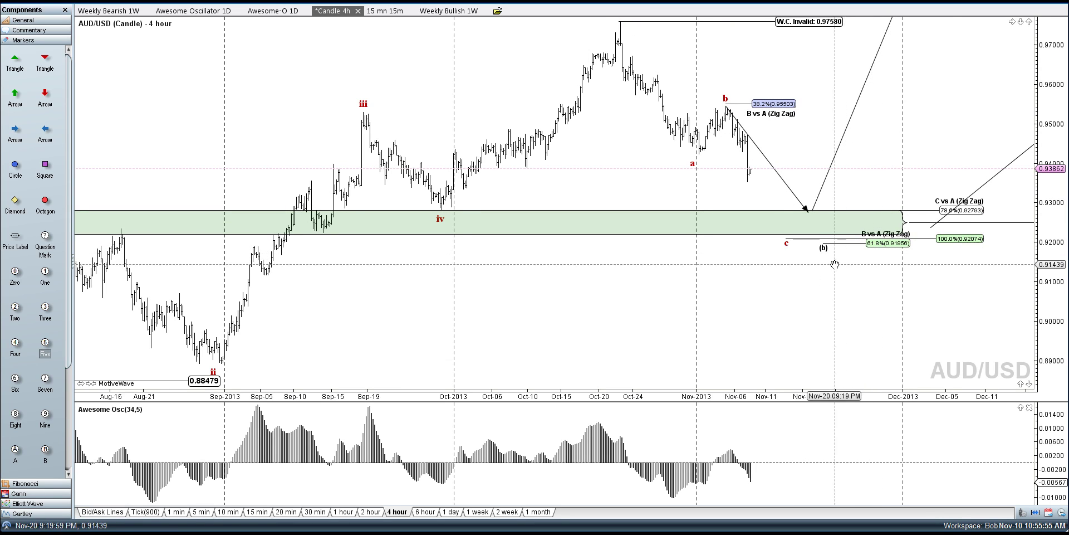
left_click_drag(212, 380, 401, 322)
left_click_drag(764, 122, 697, 144)
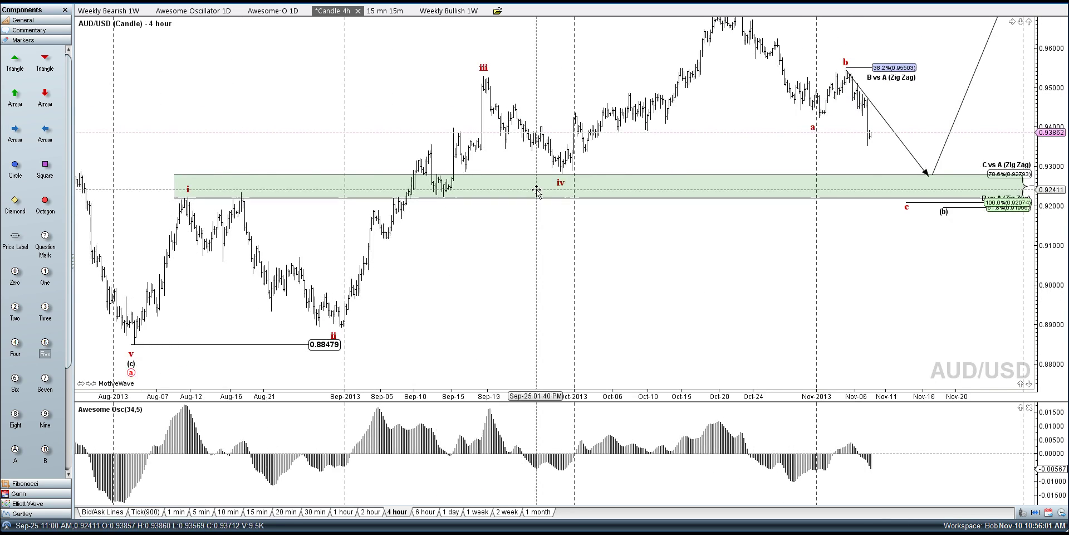